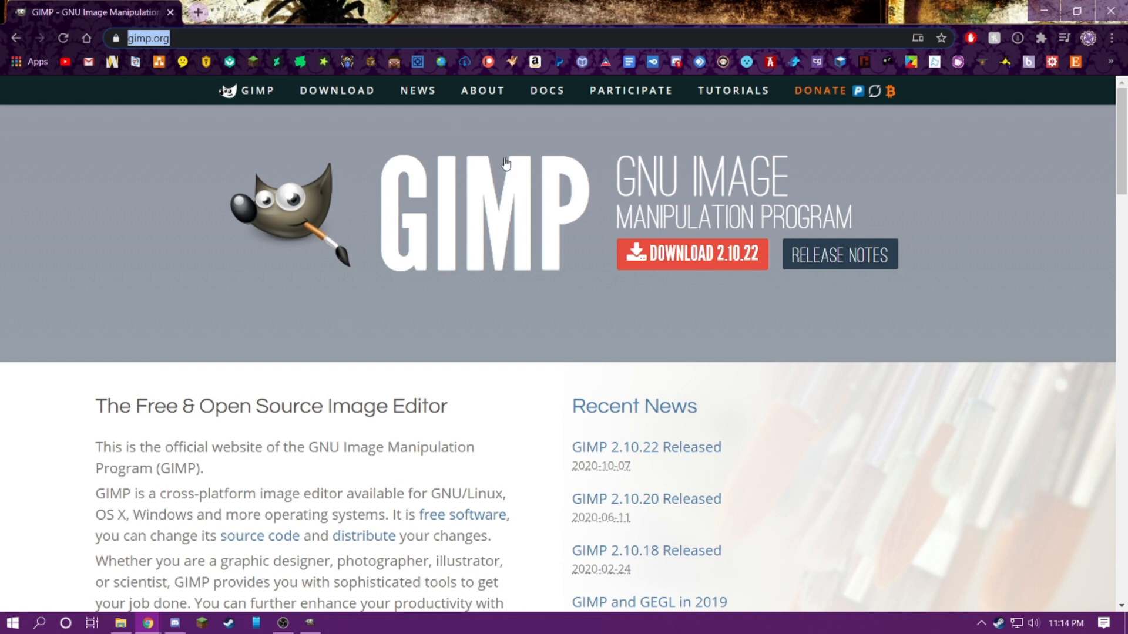
Open the GIMP downloads page and start the direct download of GIMP 2.10.22 for Windows
left_click(685, 260)
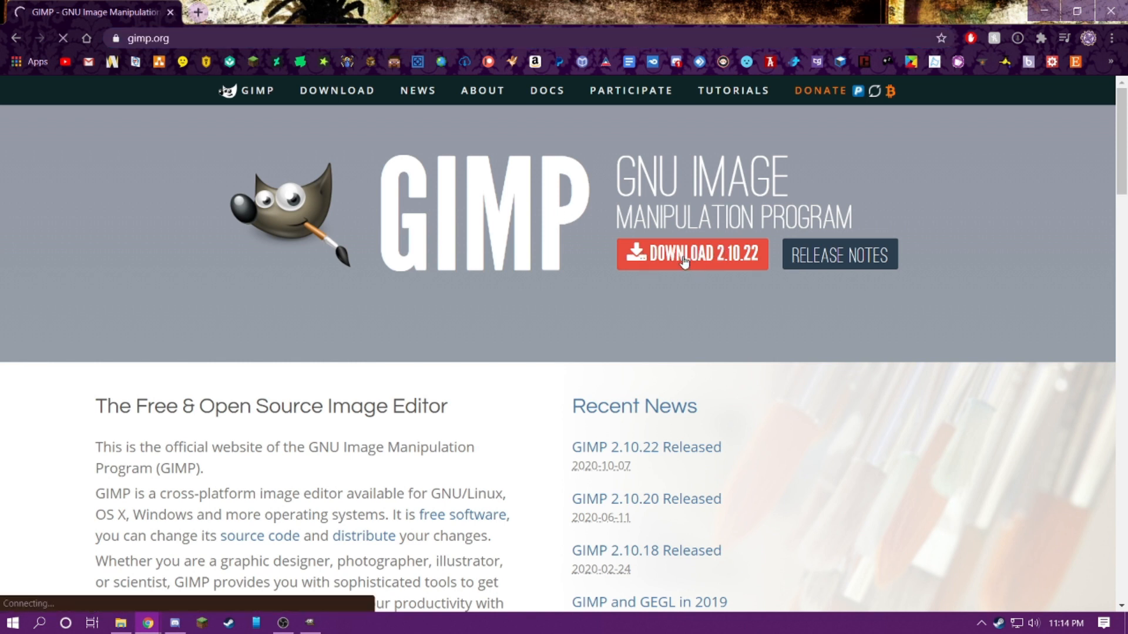
scroll(681, 262, "down", 3)
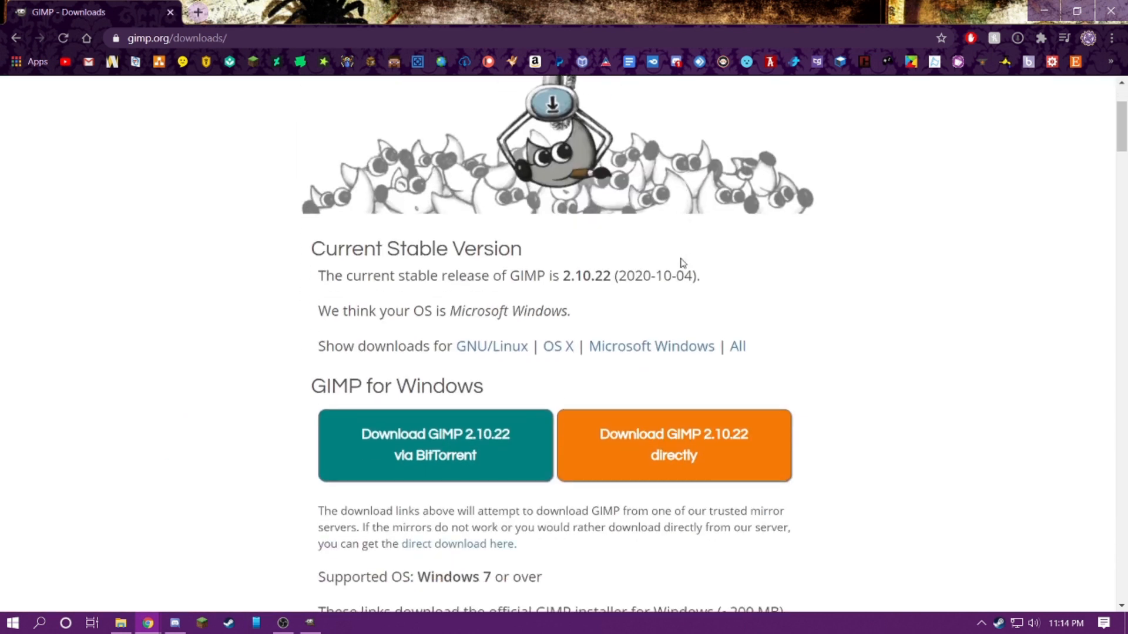
scroll(682, 262, "down", 3)
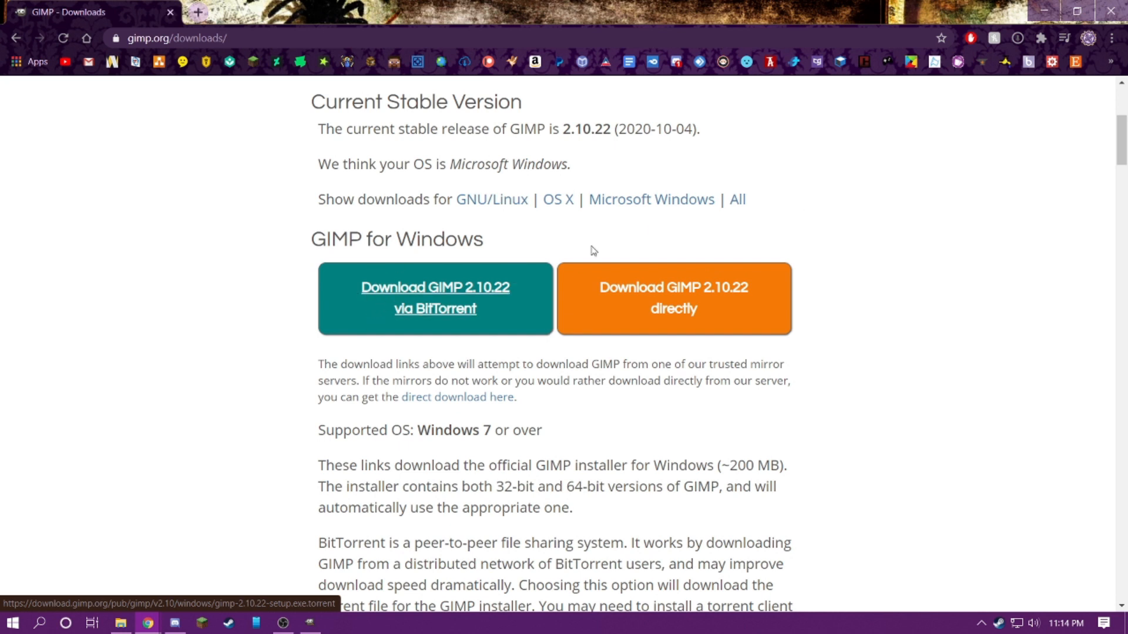
scroll(513, 274, "down", 1)
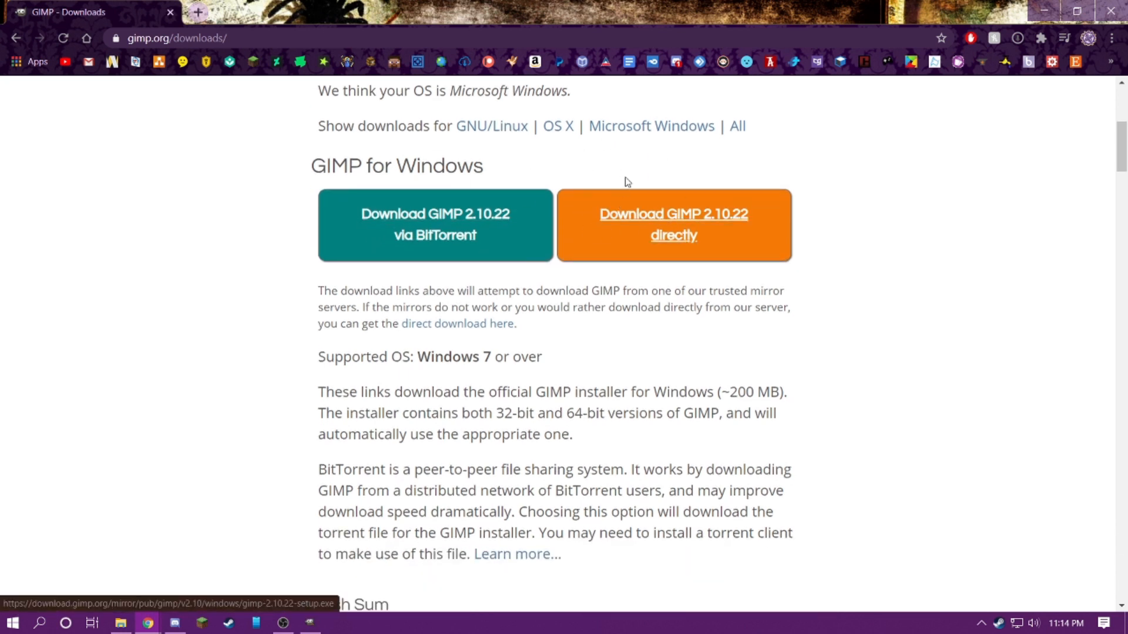
scroll(623, 235, "up", 1)
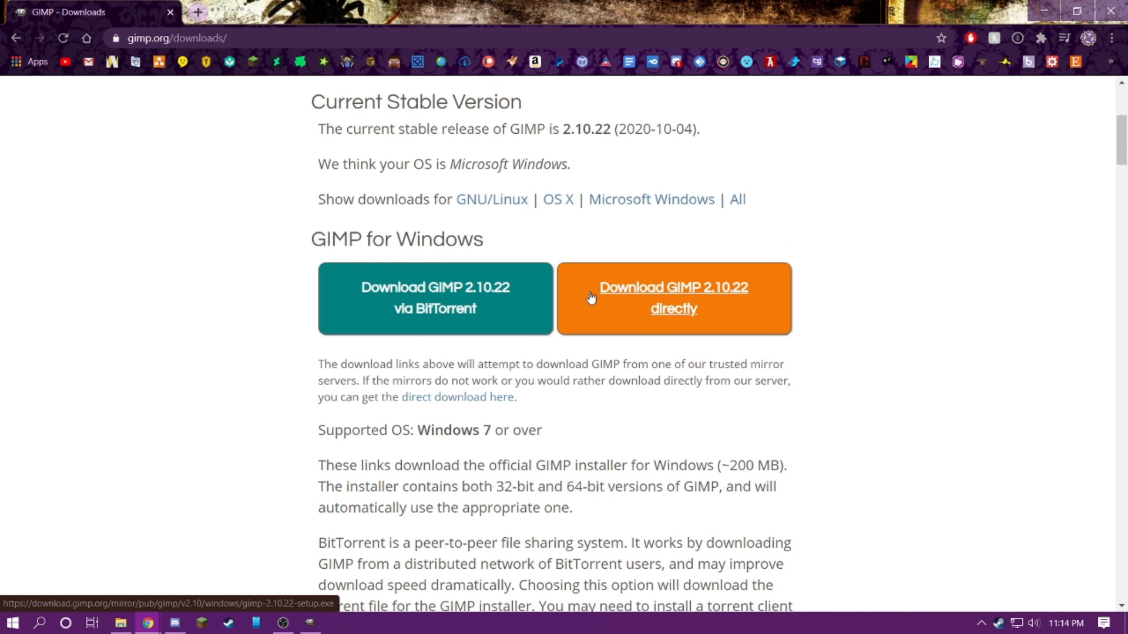
scroll(591, 298, "up", 1)
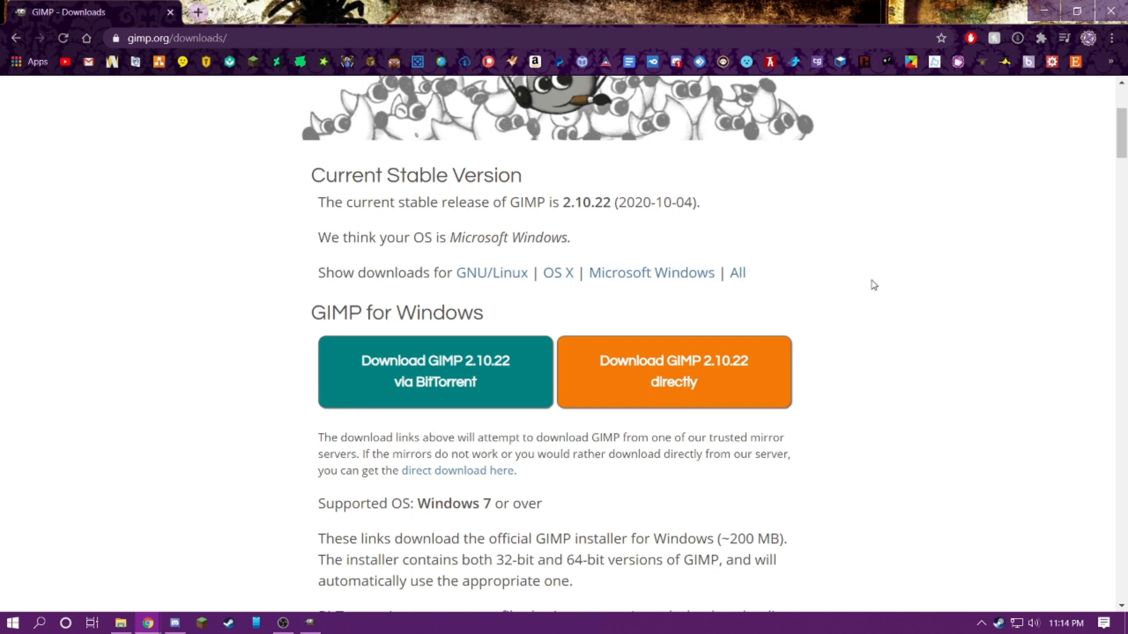
left_click(693, 383)
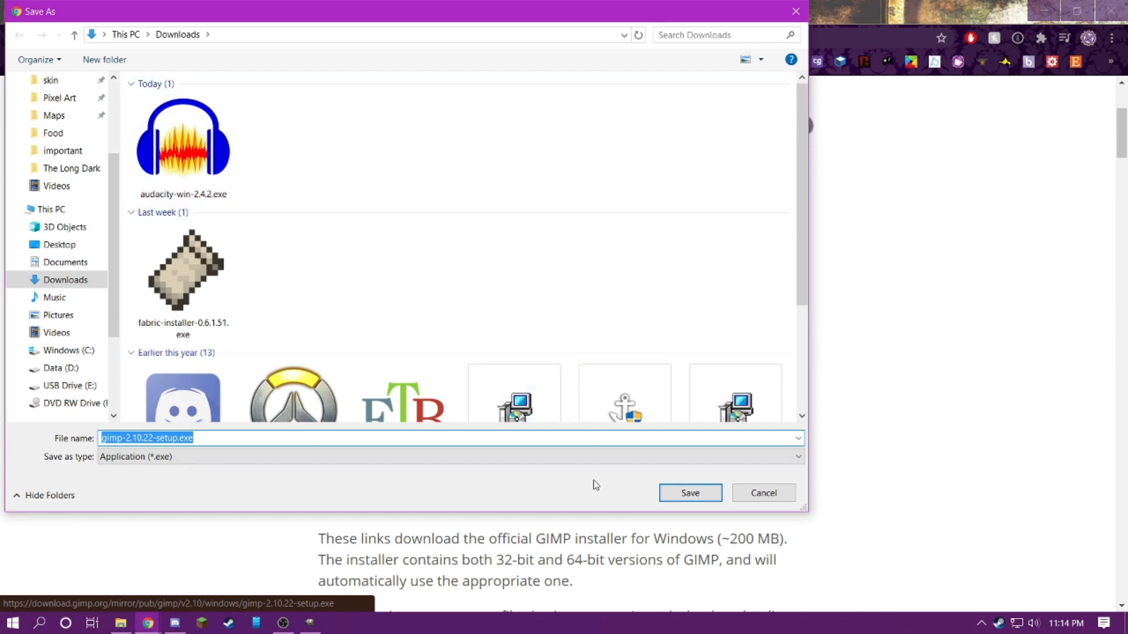
Save the installer gimp-2.10.22-setup.exe to the Desktop folder
scroll(77, 218, "up", 3)
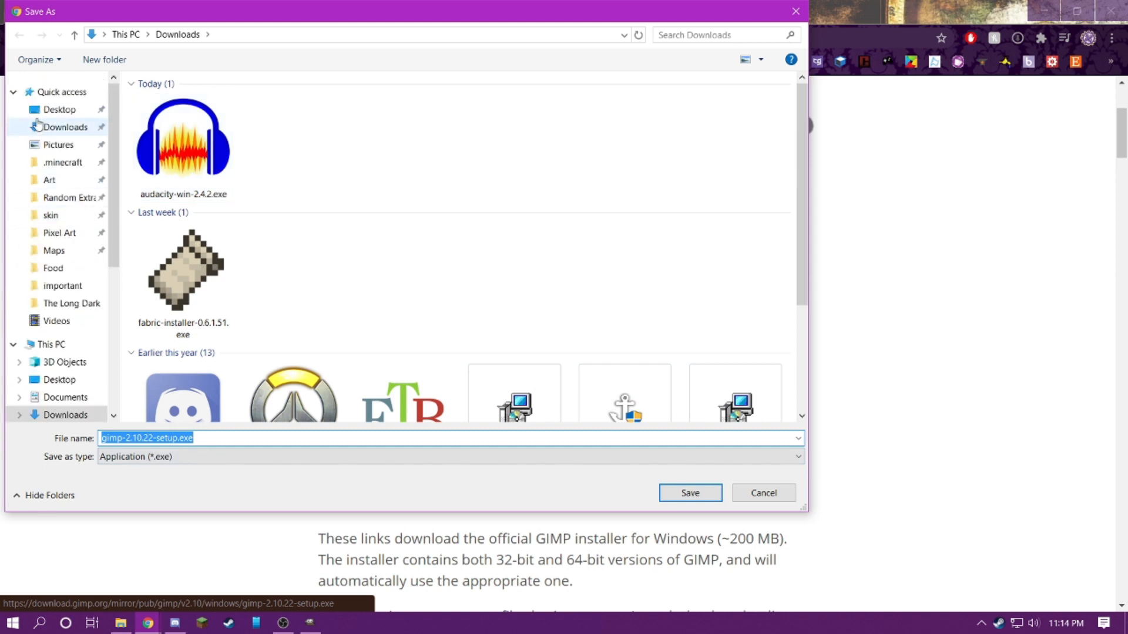
left_click(47, 111)
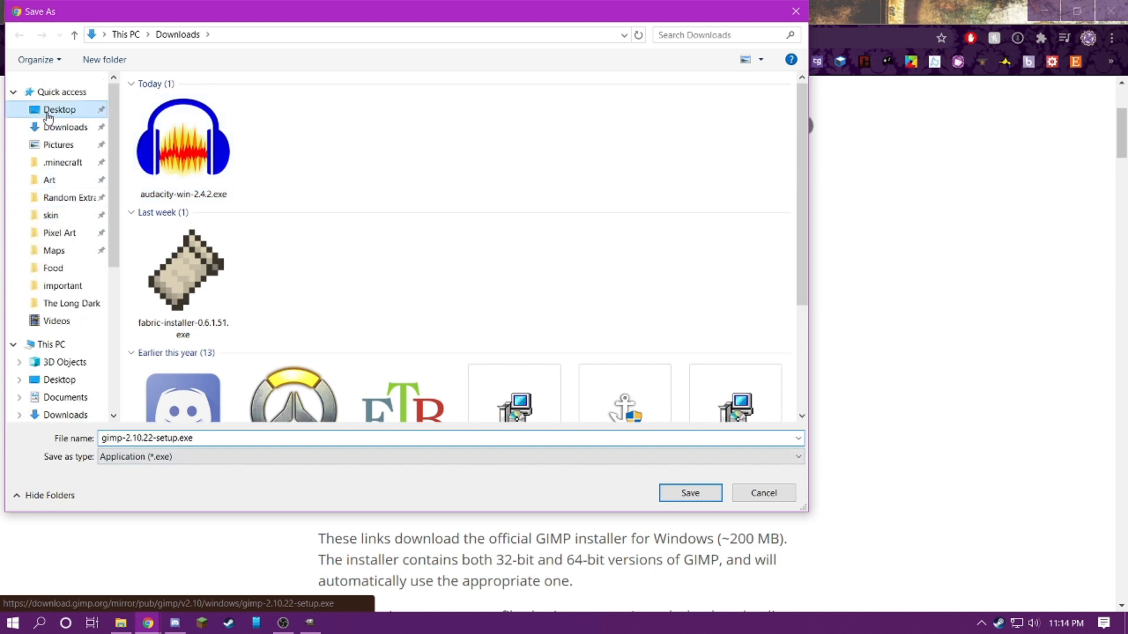
left_click(709, 494)
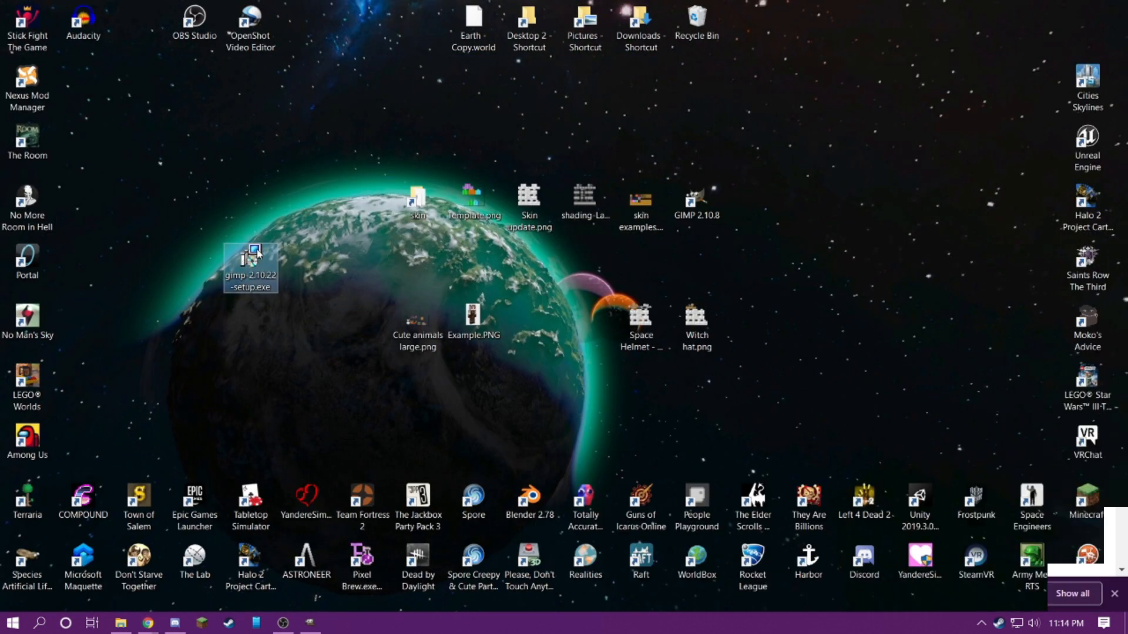
Shift the gimp-2.10.22-setup.exe icon slightly on the desktop and launch the installer
left_click_drag(251, 259, 301, 276)
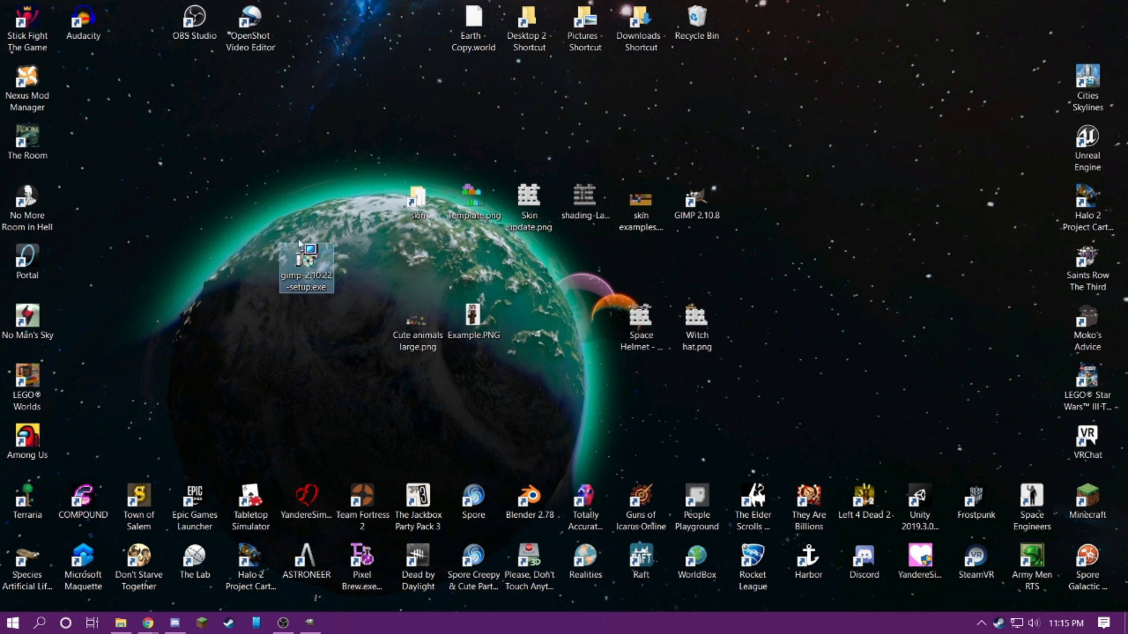
double_click(302, 277)
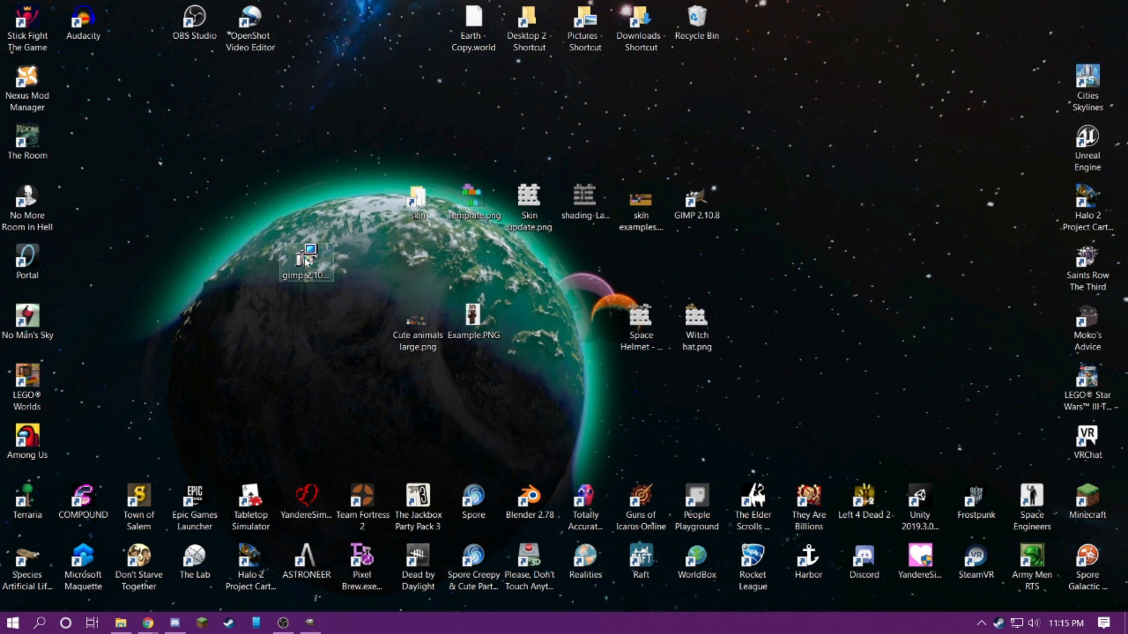
left_click(634, 351)
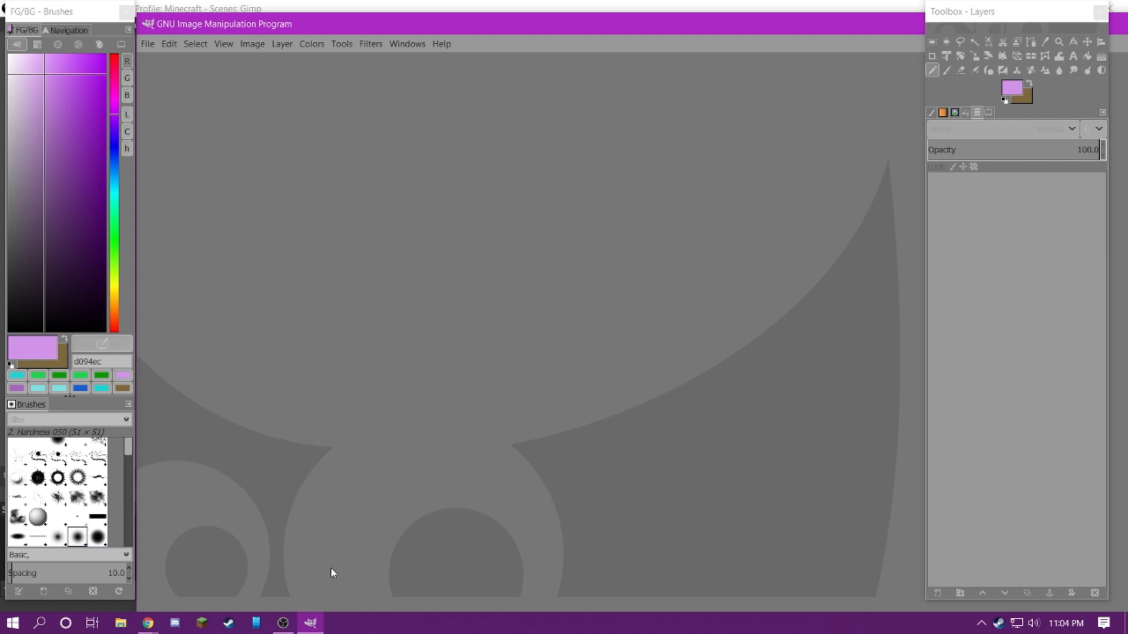
Reposition the main GIMP window and the floating Toolbox - Layers window
left_click_drag(446, 34, 334, 21)
left_click_drag(968, 14, 928, 37)
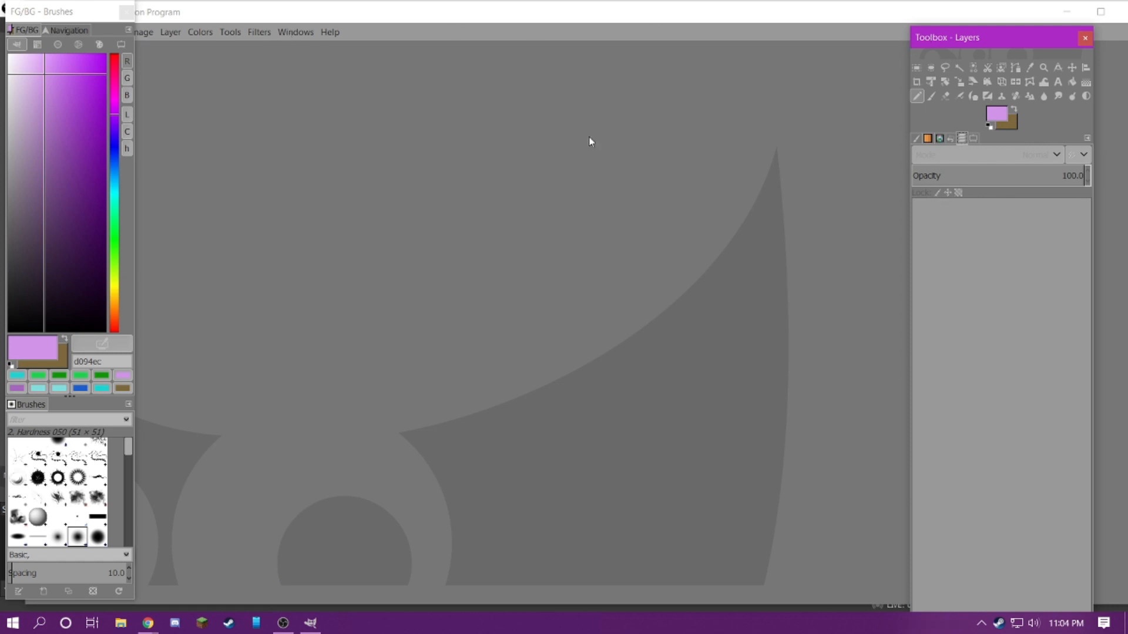
Detach the Navigation tab into its own window, then dock it back beside the FG/BG Color tab
left_click(78, 34)
left_click_drag(79, 34, 443, 176)
left_click_drag(407, 117, 53, 195)
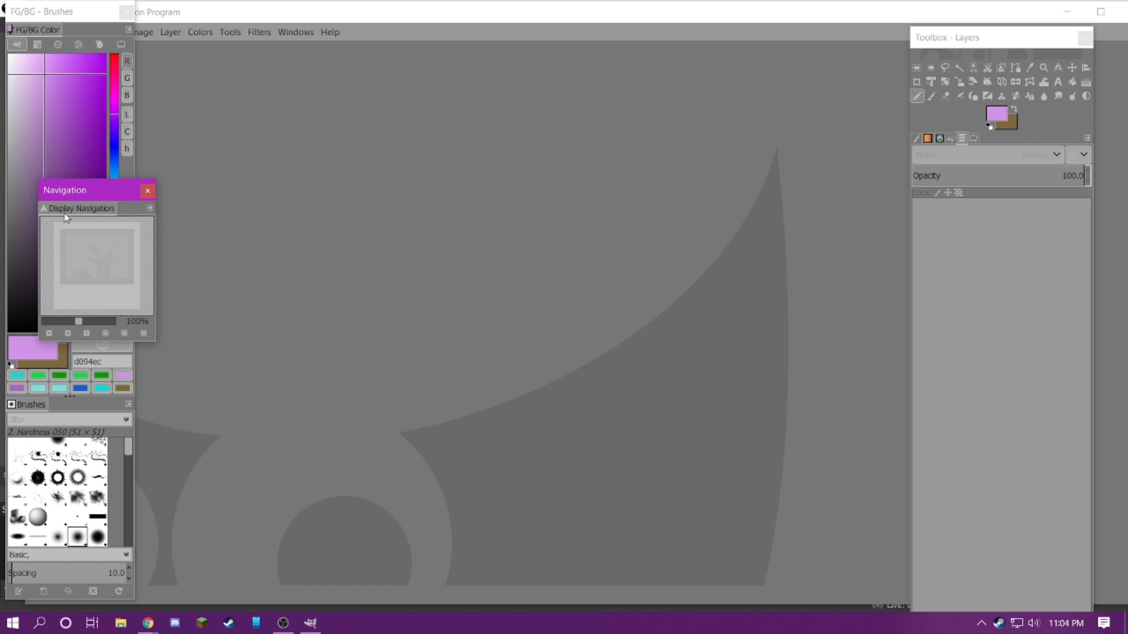
left_click_drag(61, 209, 82, 34)
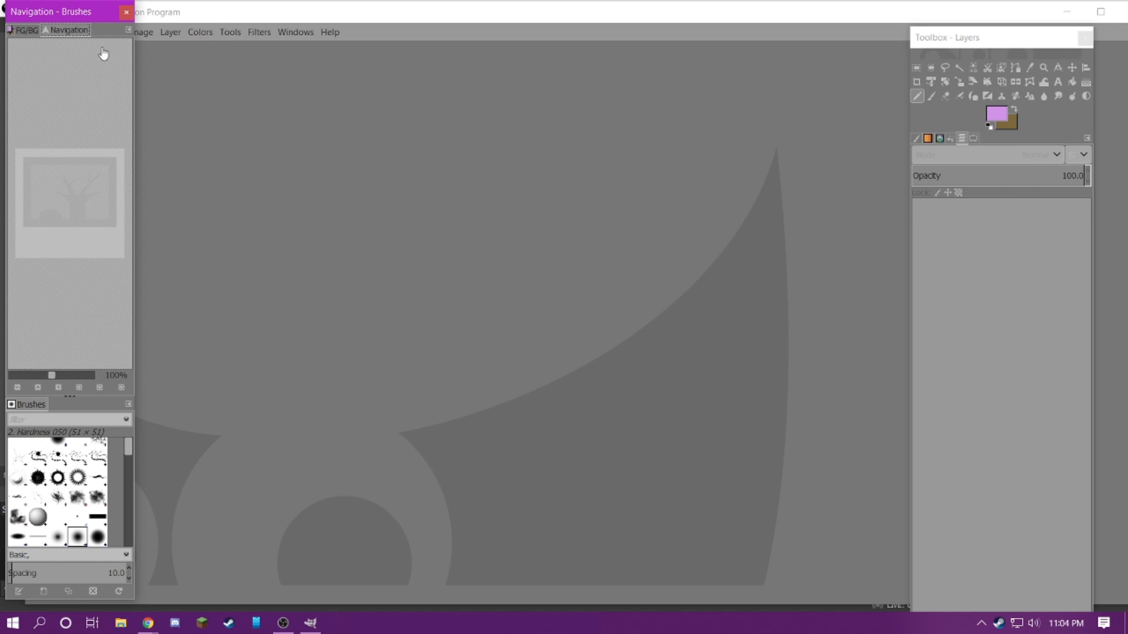
left_click(34, 30)
left_click(64, 30)
Move the main window back beside the Brushes dock and set the interface theme to Dark in the preferences
left_click(185, 18)
left_click_drag(281, 22, 390, 33)
left_click(165, 47)
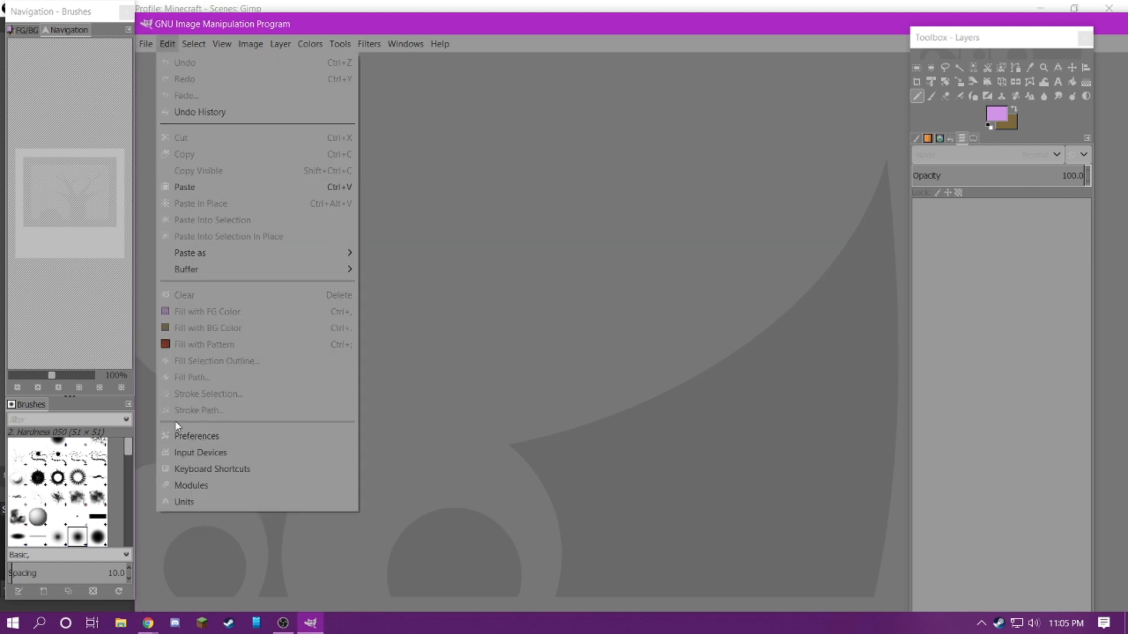
left_click(166, 44)
left_click(166, 44)
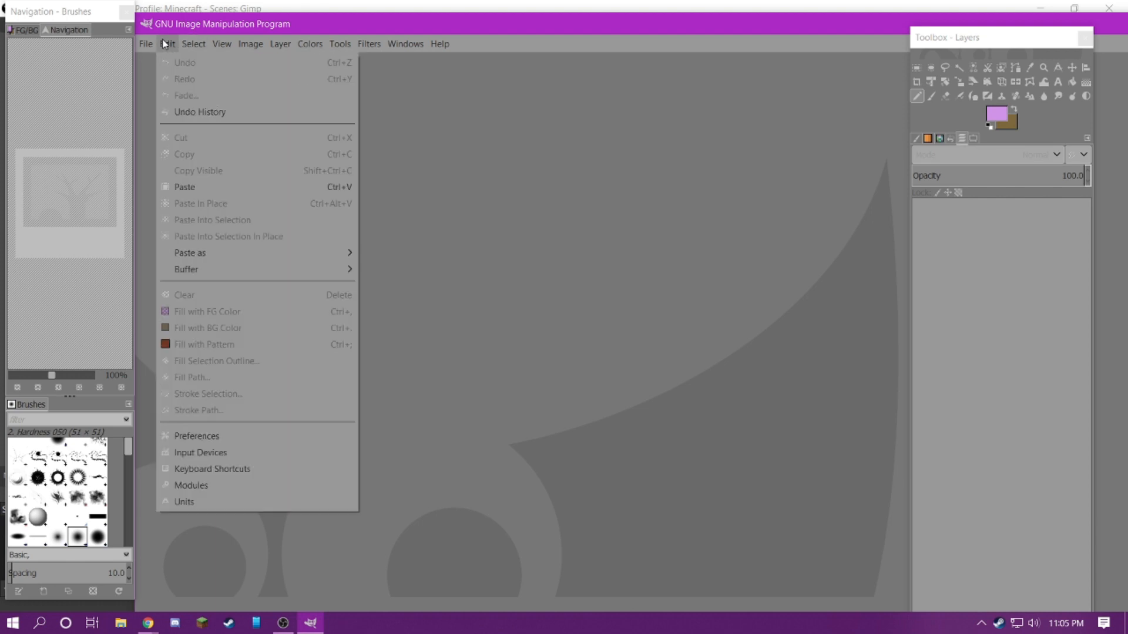
left_click(199, 435)
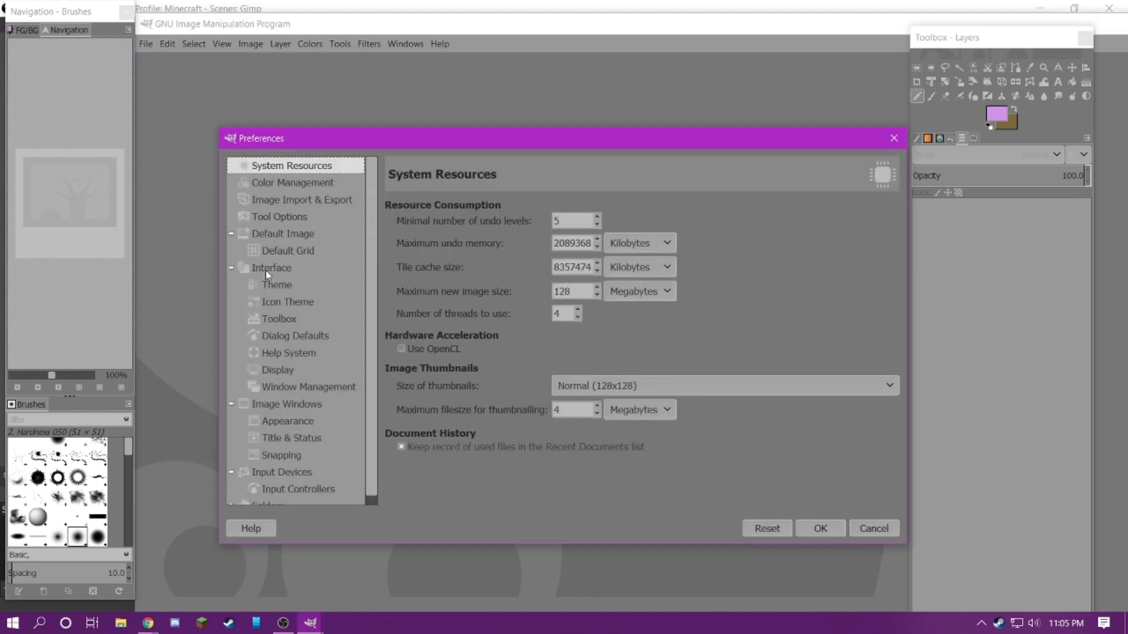
left_click(265, 270)
left_click(264, 285)
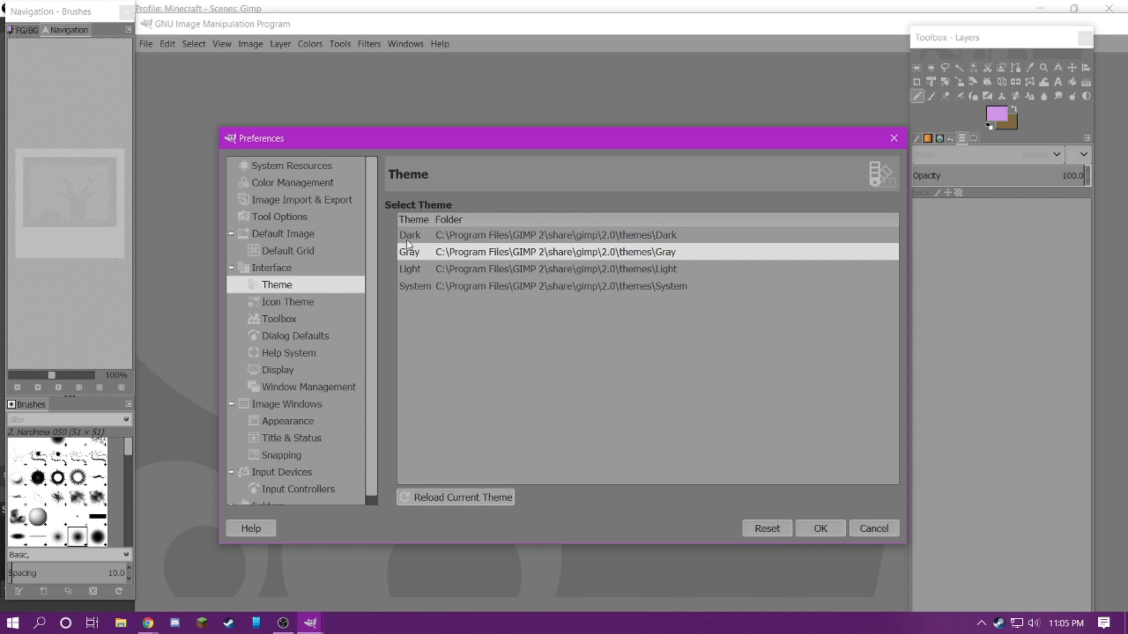
left_click(410, 237)
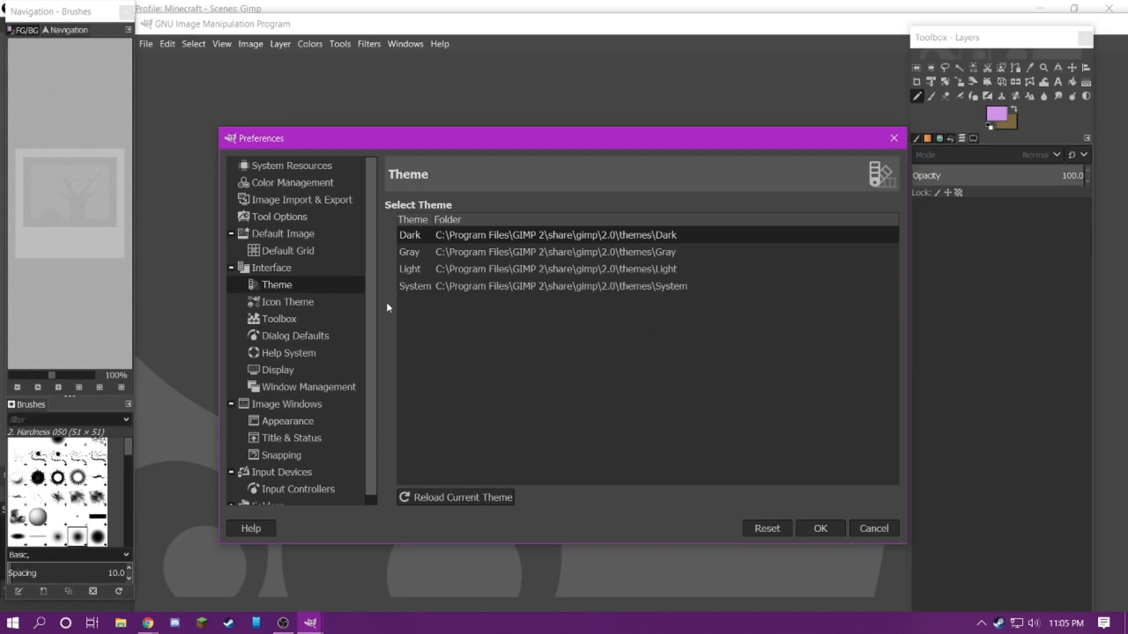
Change the icon theme to Legacy and apply the preferences
left_click(287, 305)
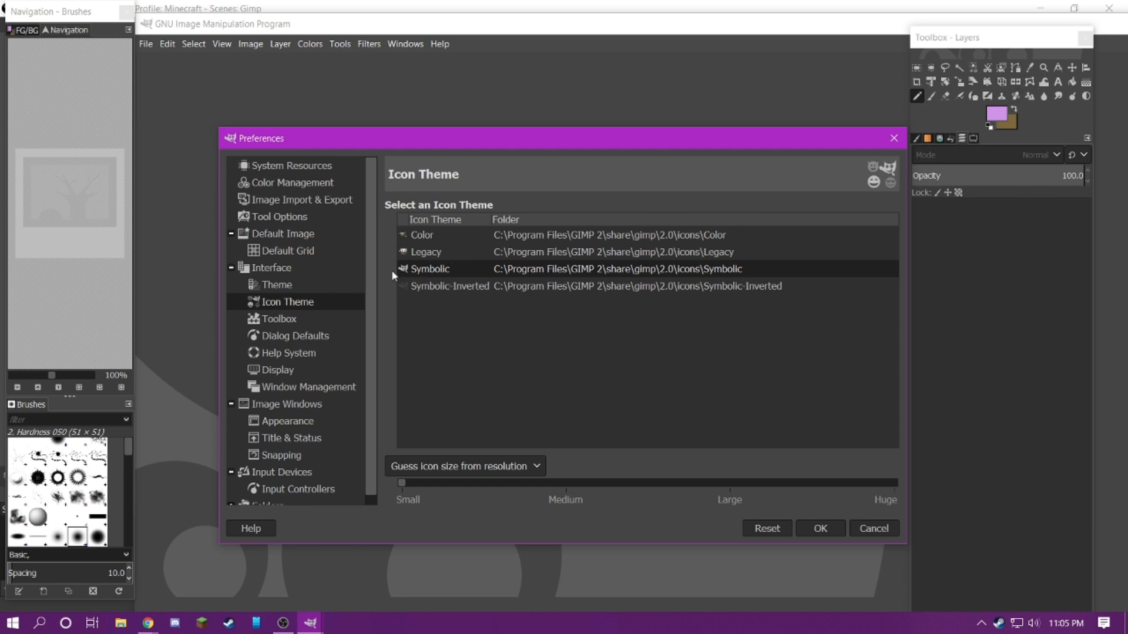
left_click(428, 252)
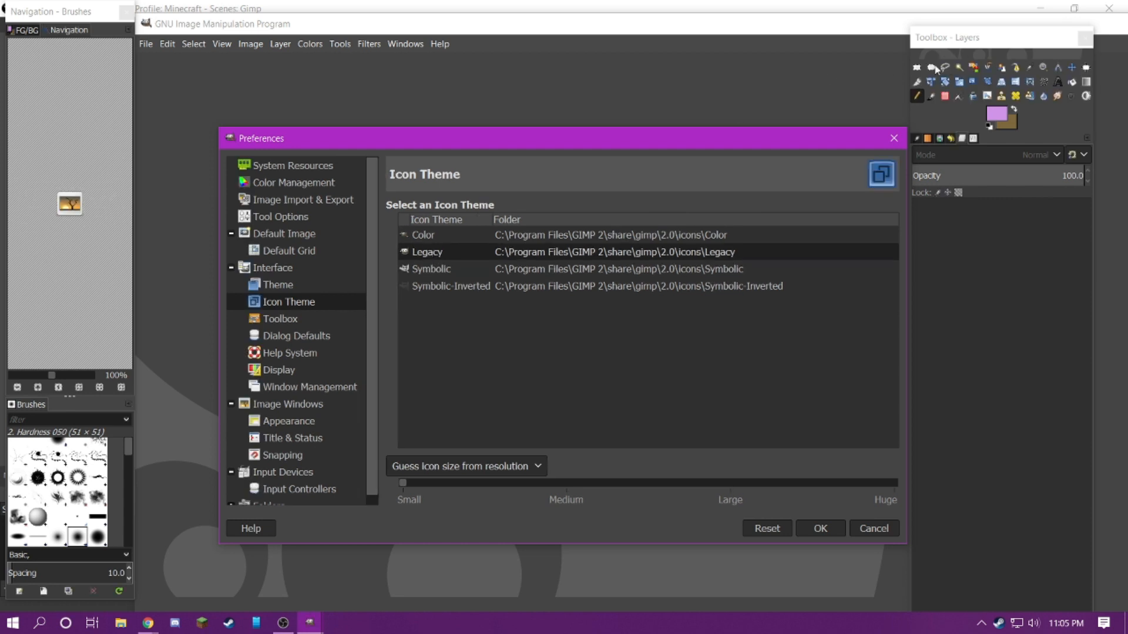
left_click(423, 235)
left_click(819, 530)
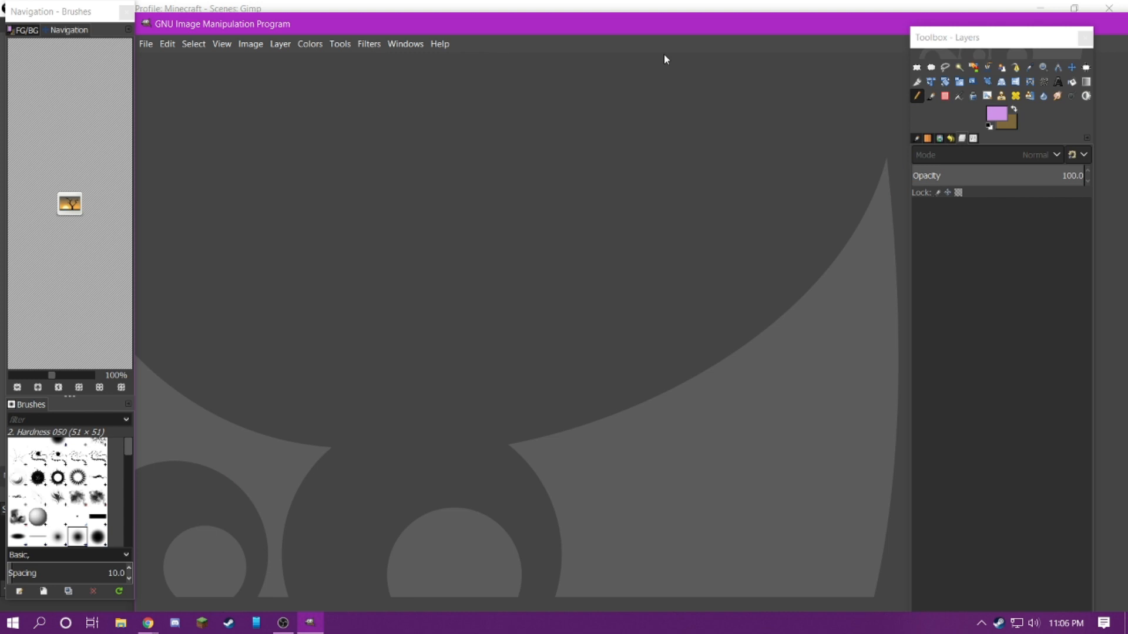
Move the Toolbox - Layers window outward to the screen edge and bring up the Brushes dockable dialog
left_click_drag(931, 42, 973, 28)
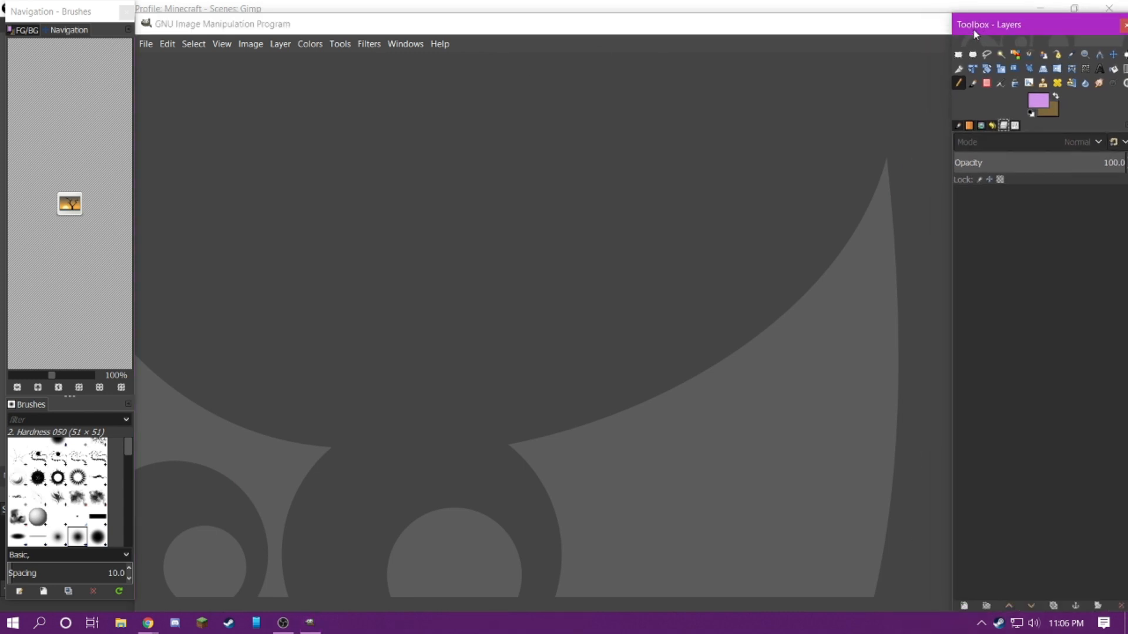
left_click(401, 44)
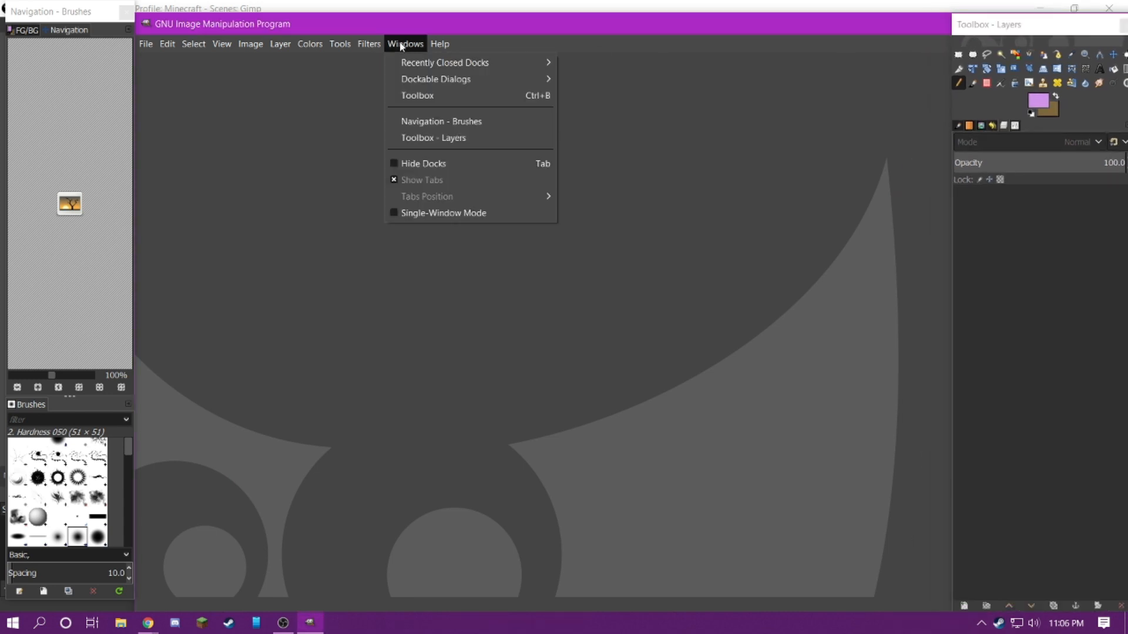
mouse_move(428, 85)
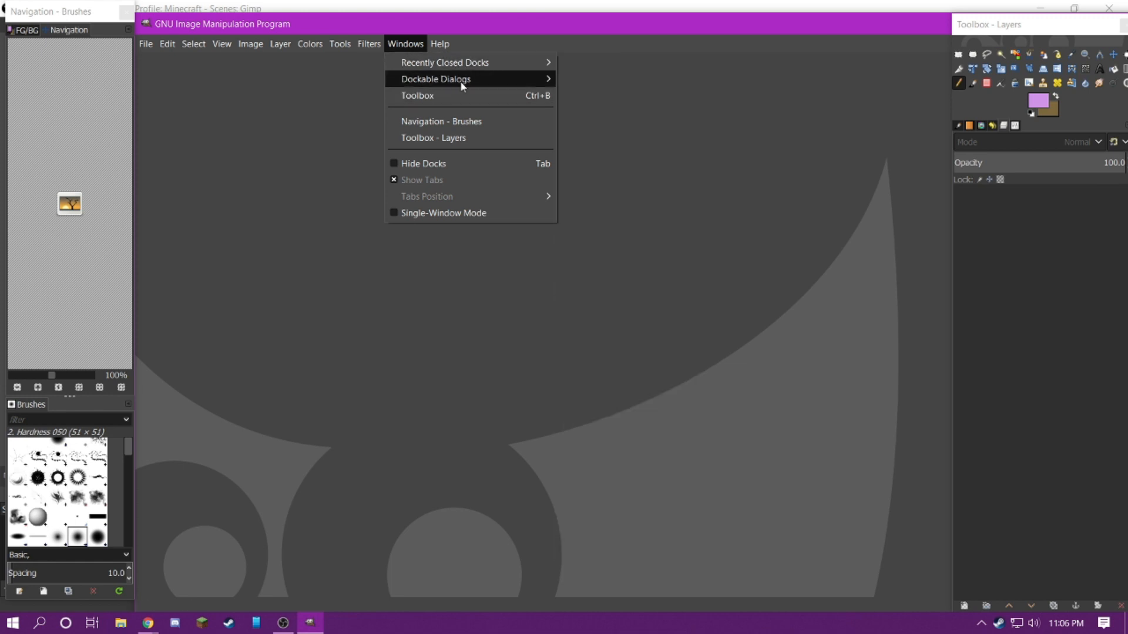
mouse_move(538, 79)
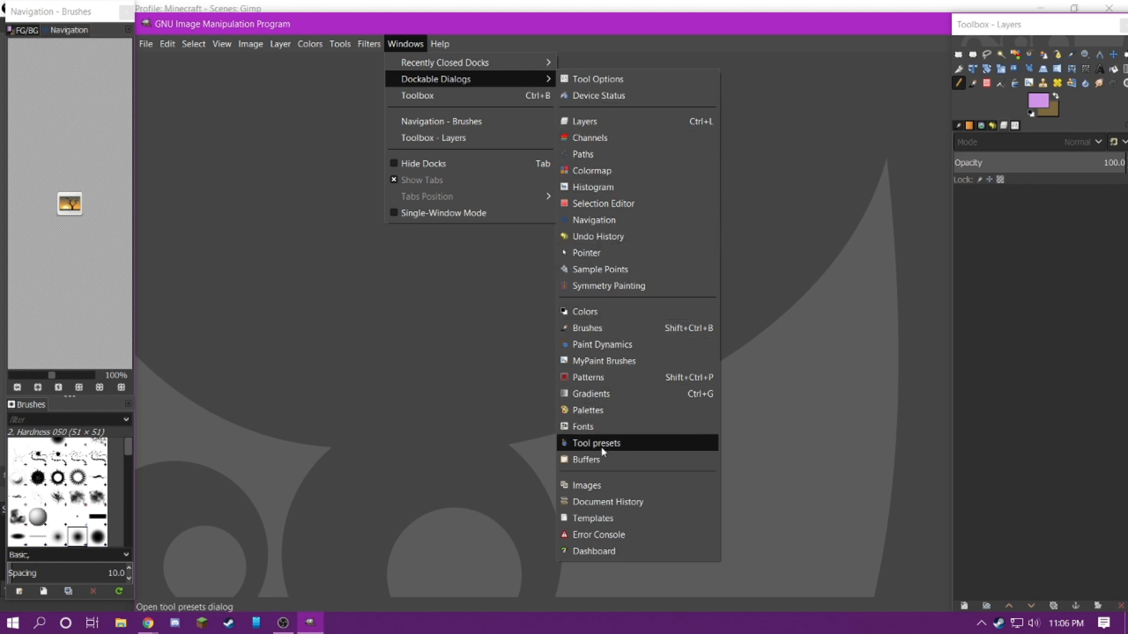
left_click(588, 328)
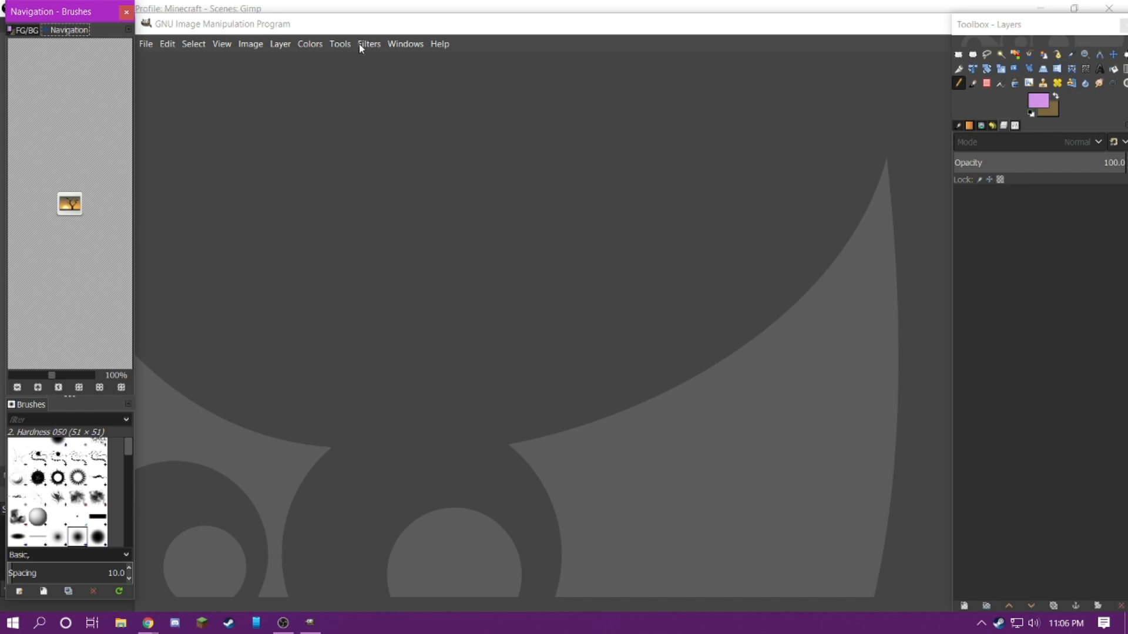
left_click(363, 27)
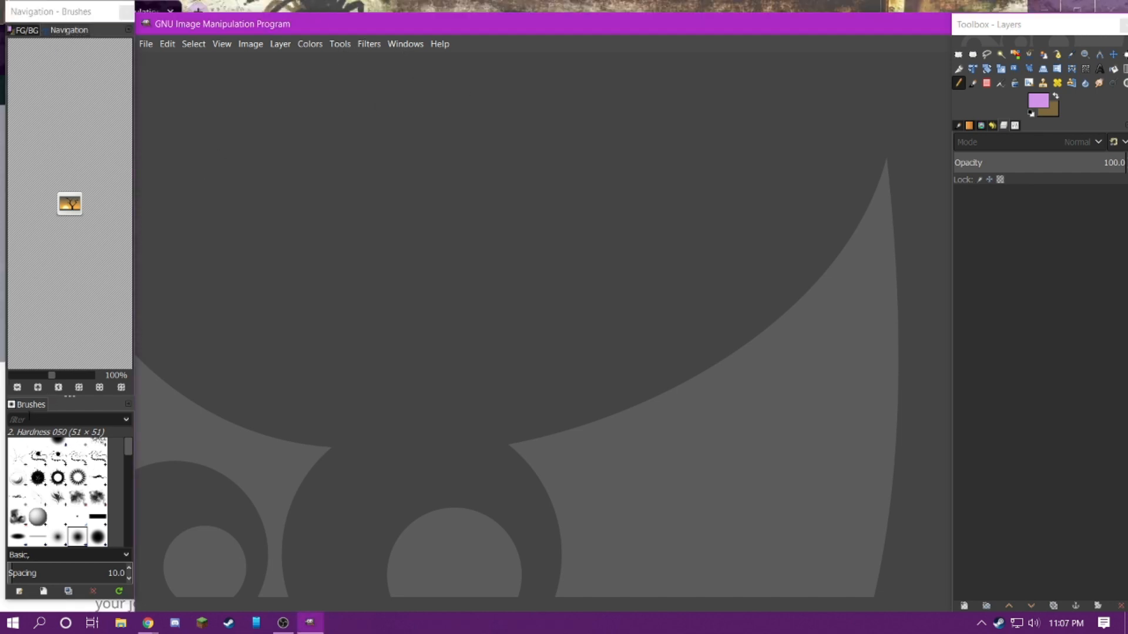
Open the Selection Editor dockable dialog, move it slightly and close it
left_click(394, 44)
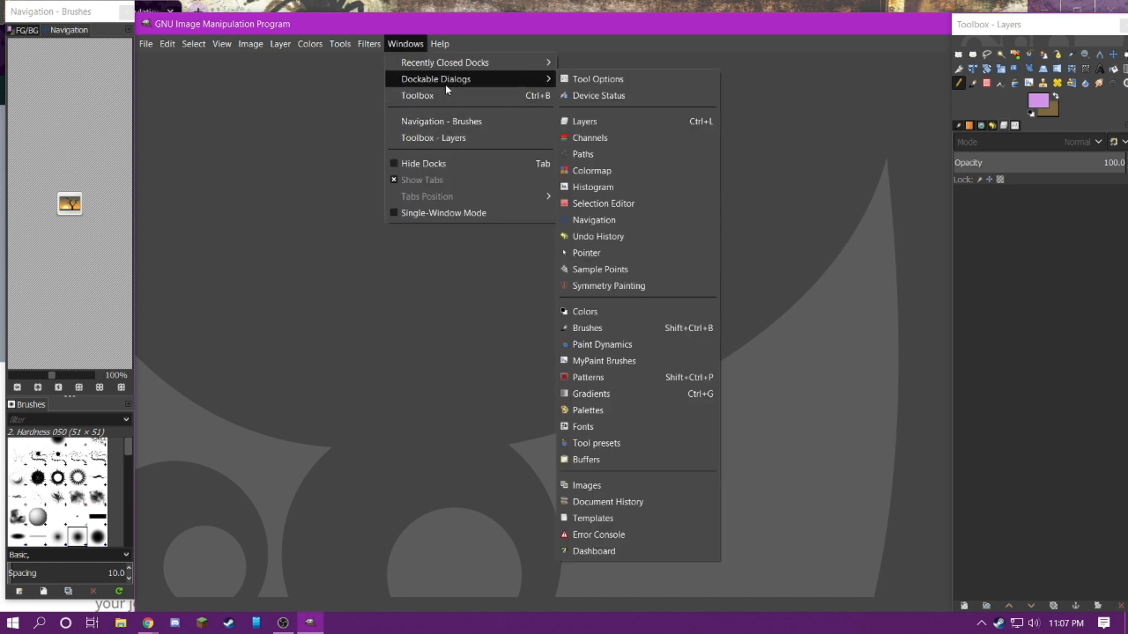
left_click(604, 203)
mouse_move(558, 139)
left_mouse_down()
mouse_move(487, 343)
mouse_move(671, 181)
mouse_move(99, 389)
mouse_move(556, 158)
left_mouse_up()
left_click(607, 100)
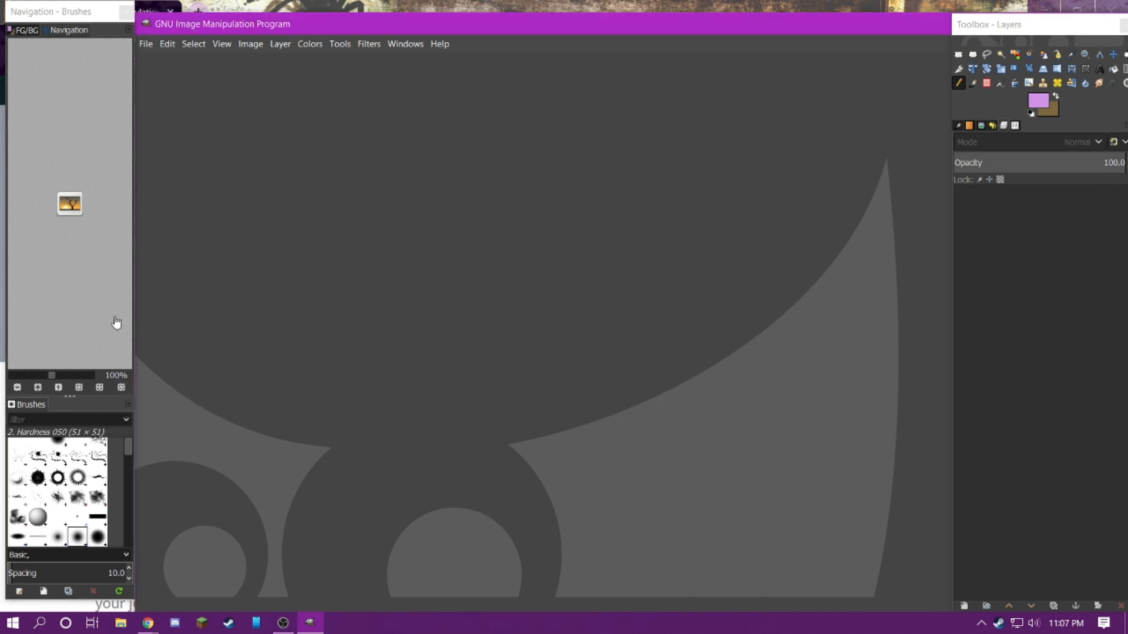
Enable Single-Window Mode and maximize the main window
left_click(405, 45)
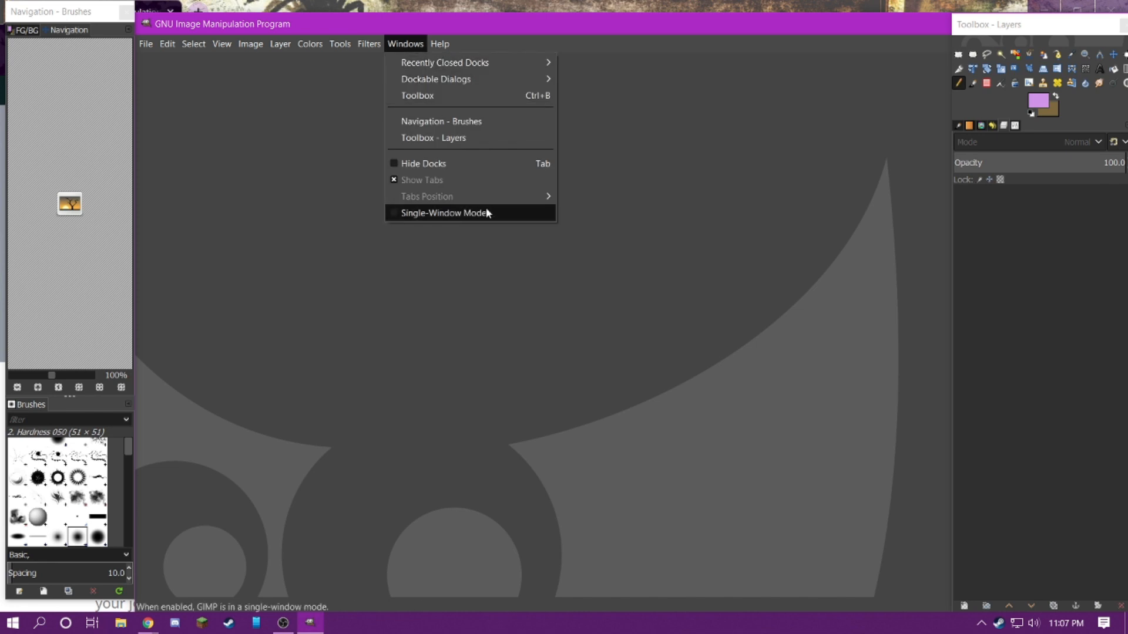
left_click(462, 215)
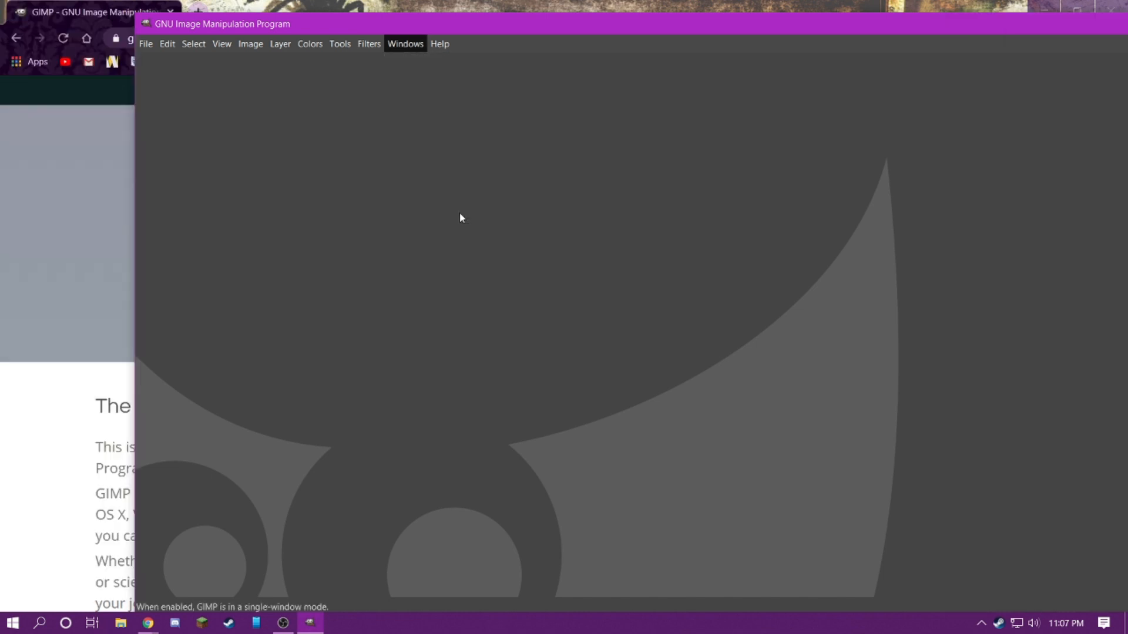
left_click_drag(545, 27, 349, 5)
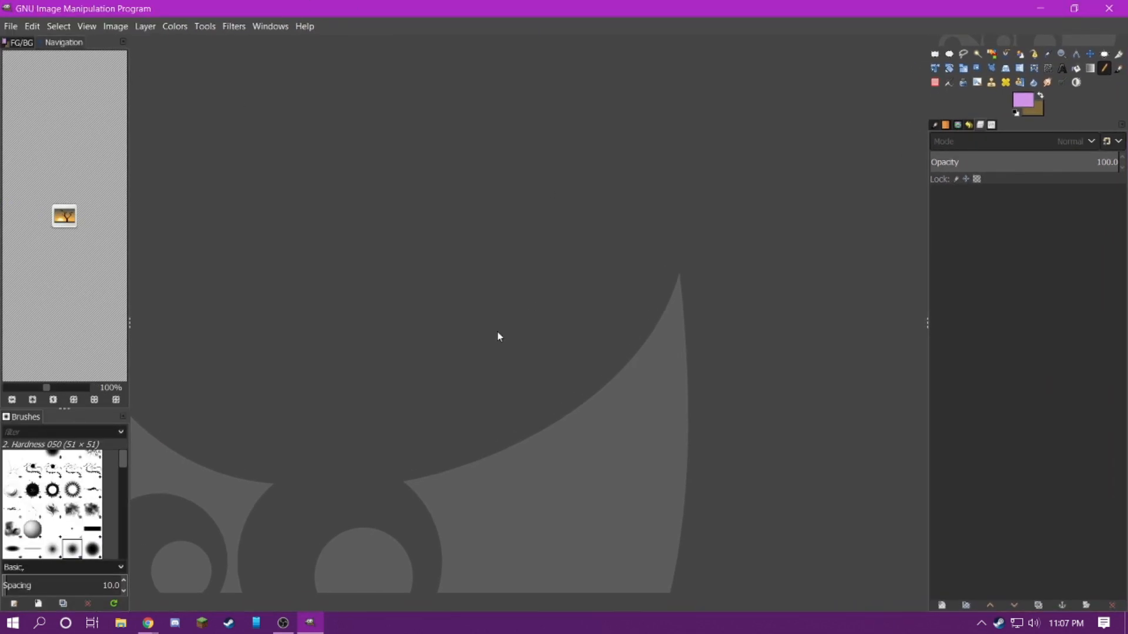